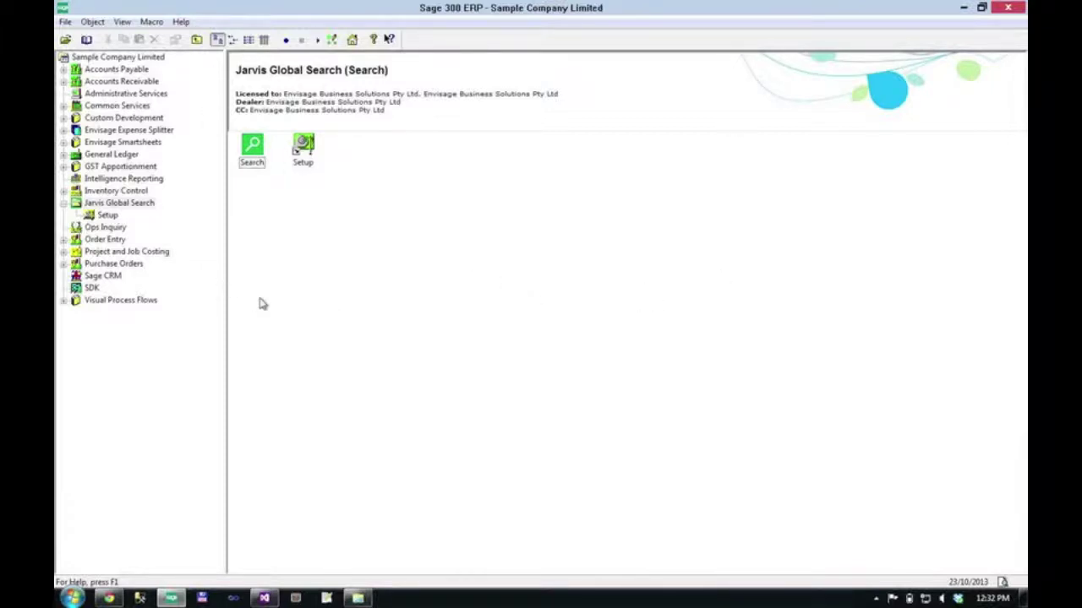
- Review the Jarvis Global Search Setup tools, then return to its Search page
left_click(98, 206)
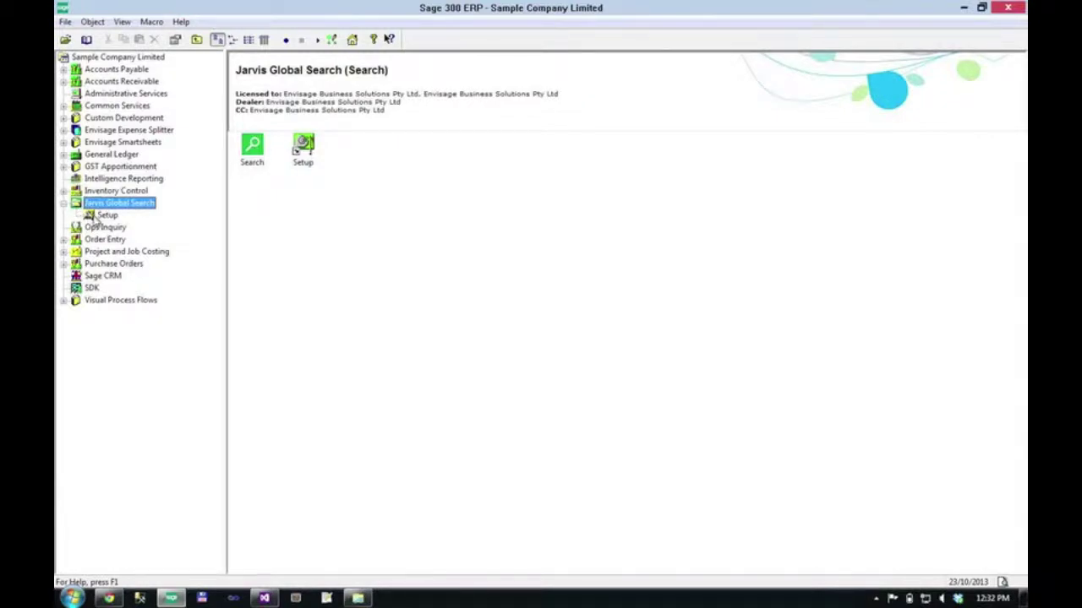
left_click(103, 216)
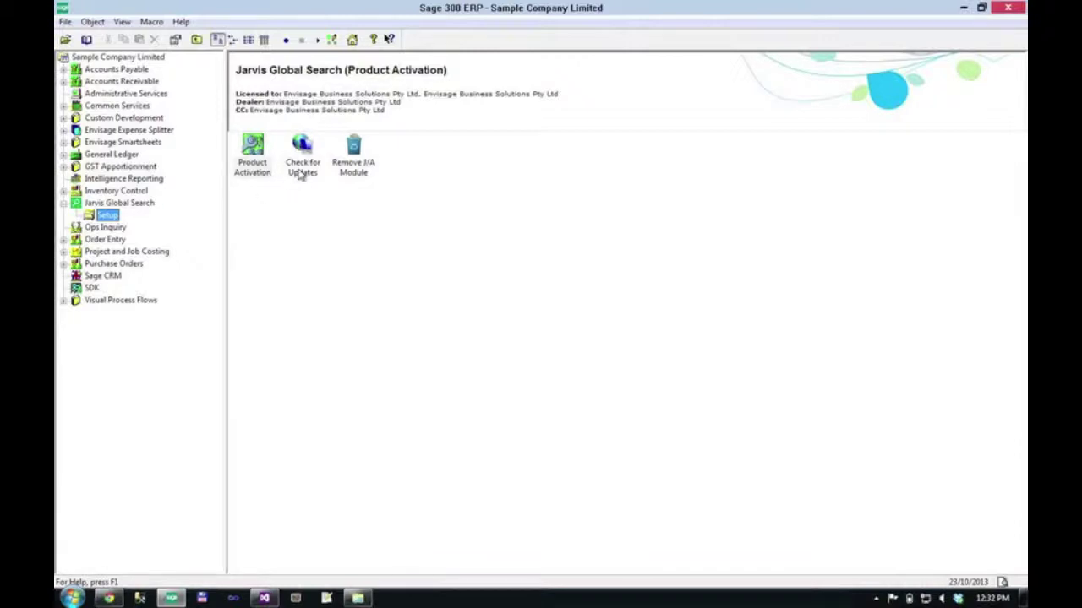
left_click(118, 205)
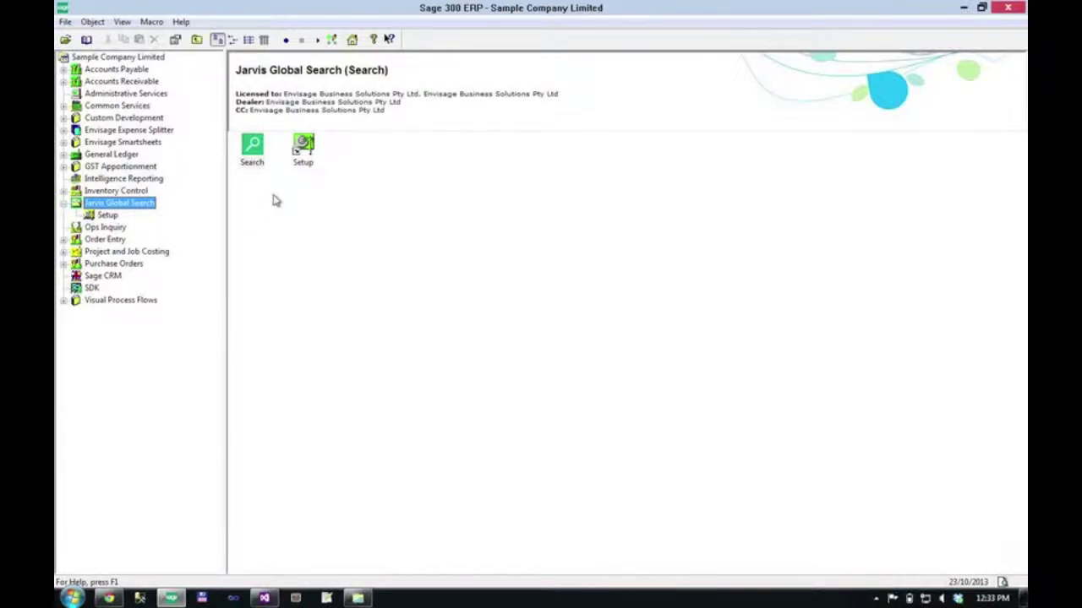
- Launch Jarvis Global Search, dismiss the demo notice, maximize it and show Settings
double_click(253, 152)
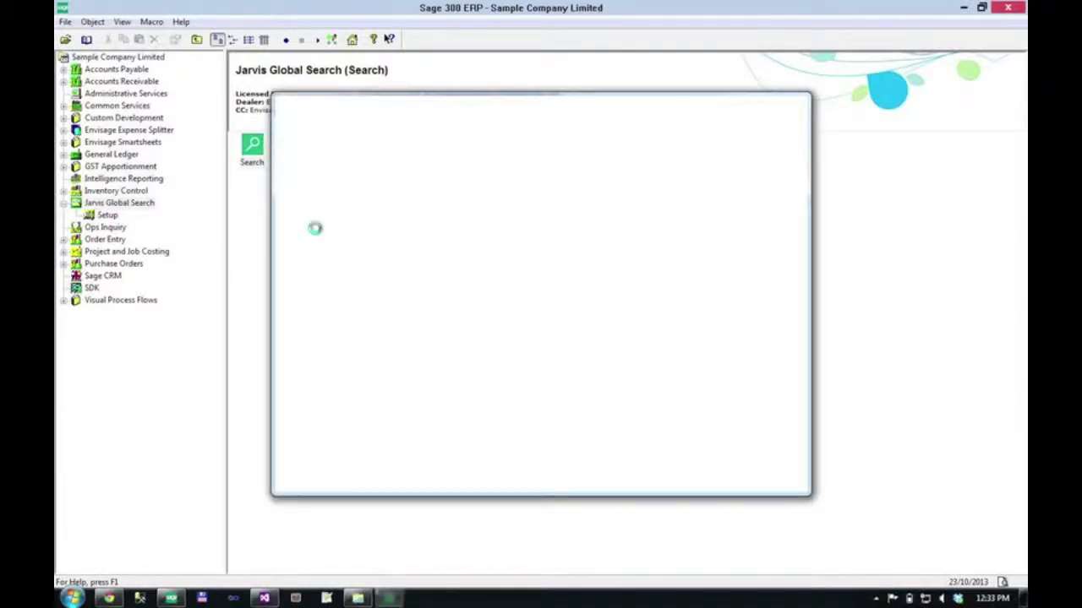
left_click(531, 379)
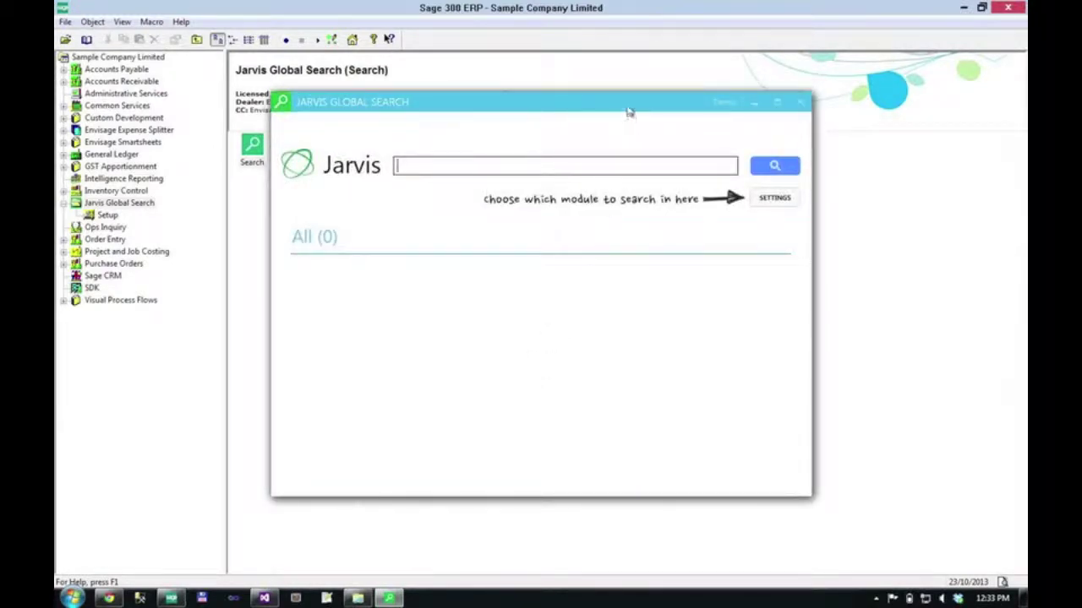
double_click(627, 111)
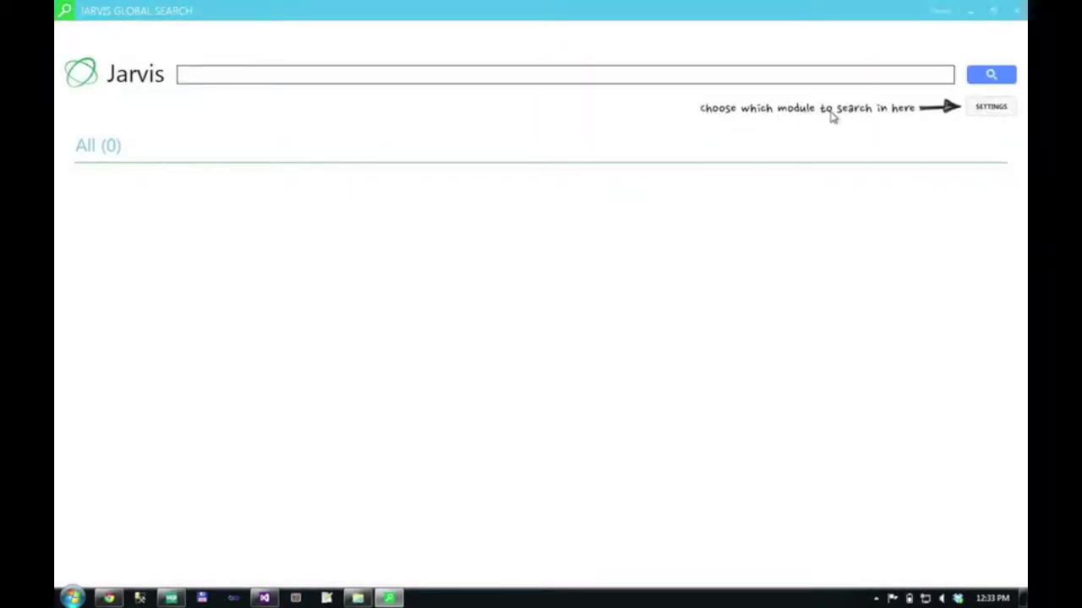
left_click(989, 108)
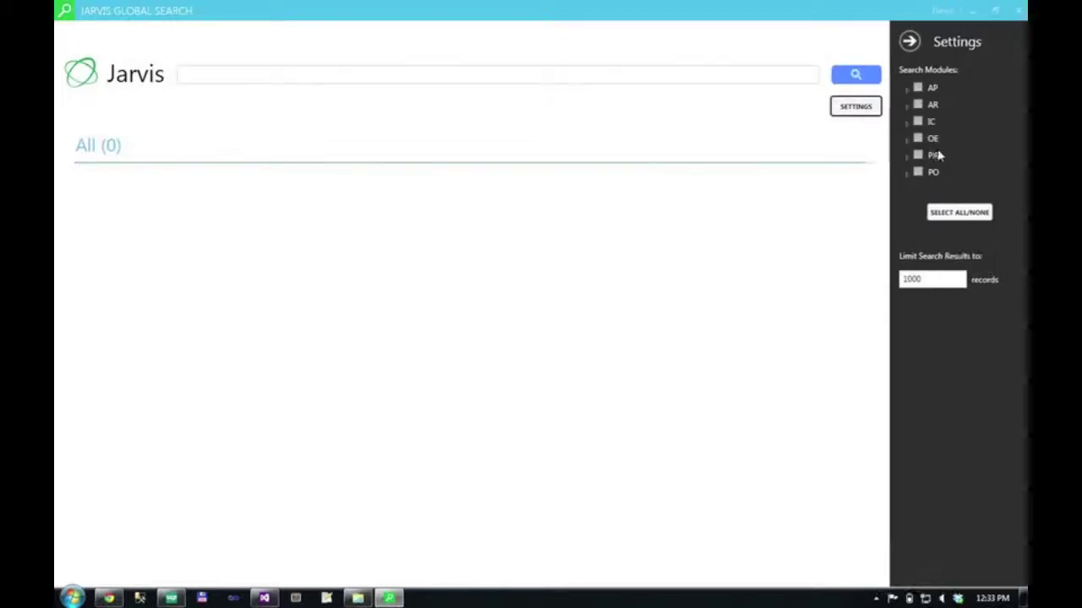
- Expand the AP, AR, IC, OE, PJC and PO module nodes to reveal their sub-modules
left_click(907, 91)
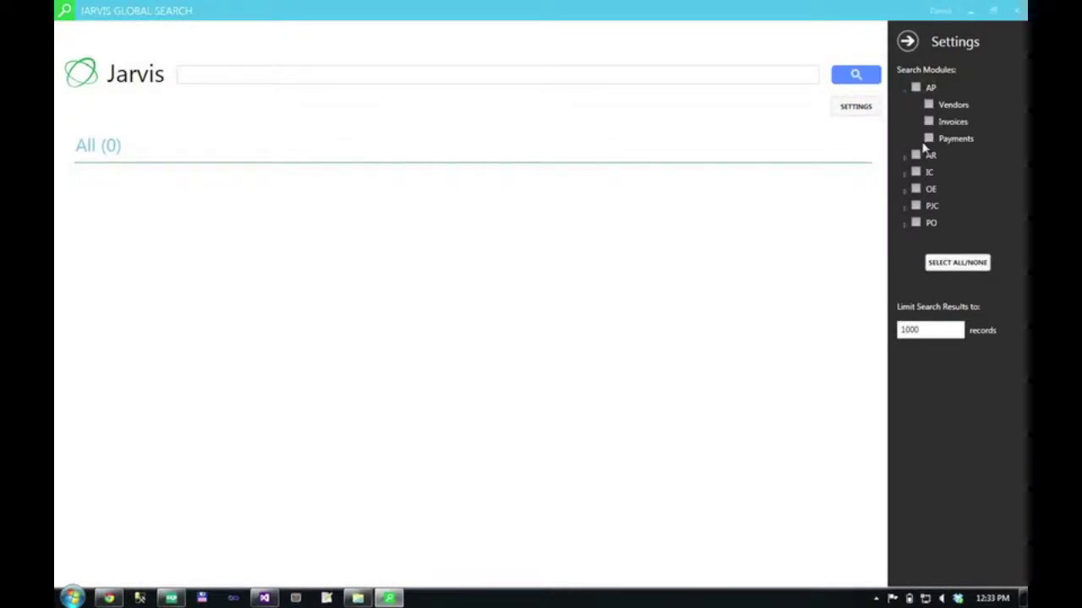
left_click(907, 160)
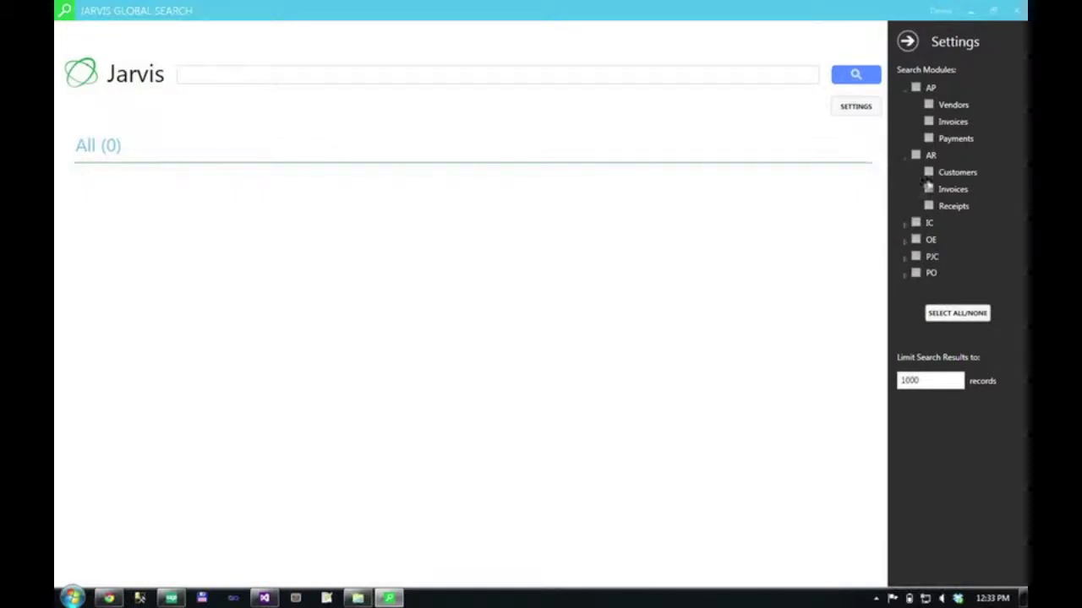
left_click(907, 226)
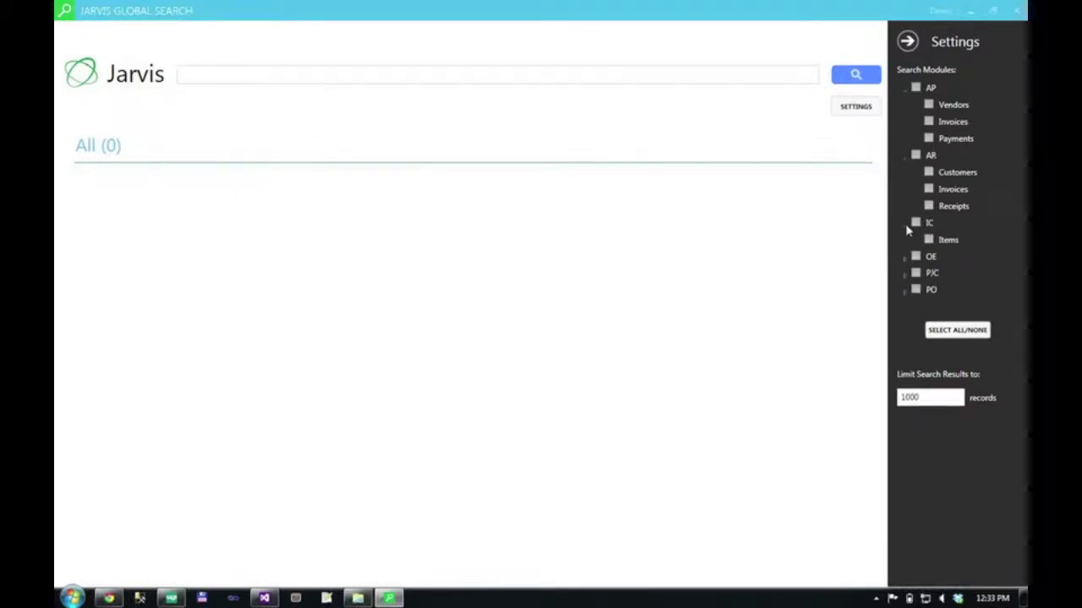
left_click(907, 260)
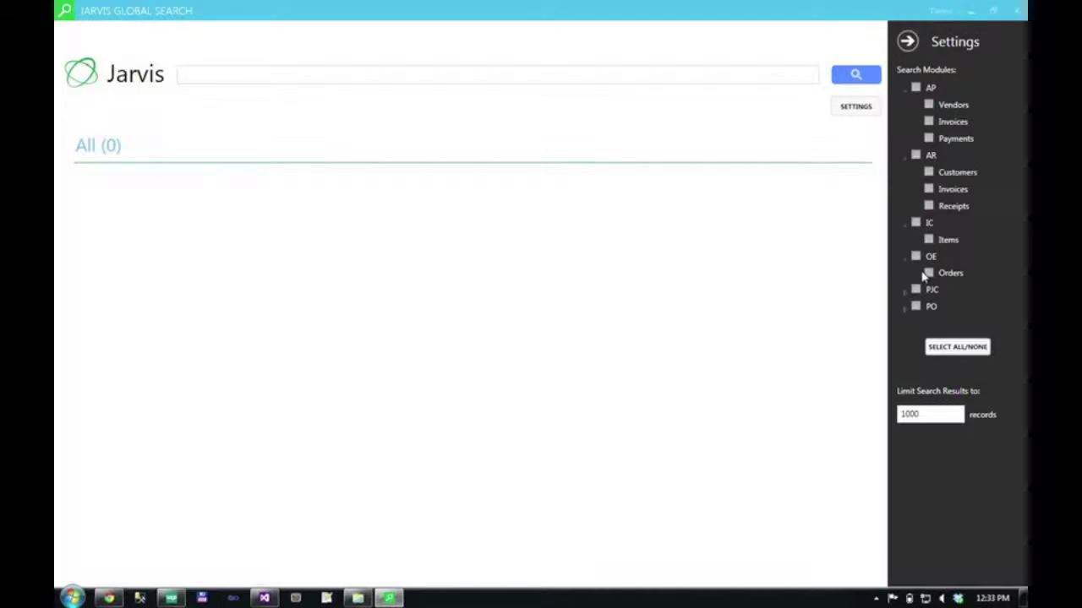
left_click(904, 294)
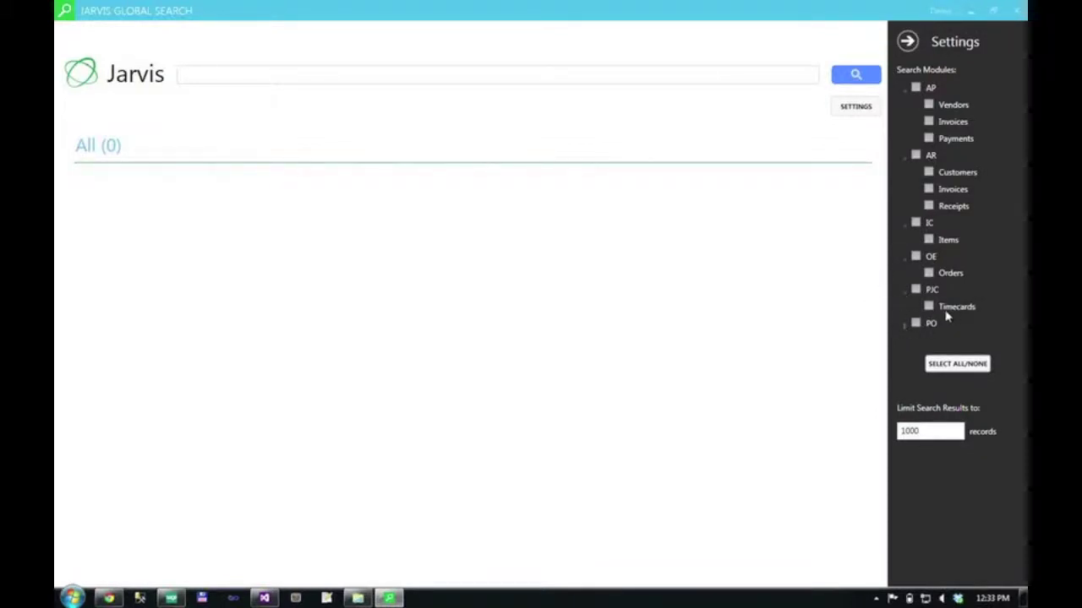
left_click(904, 328)
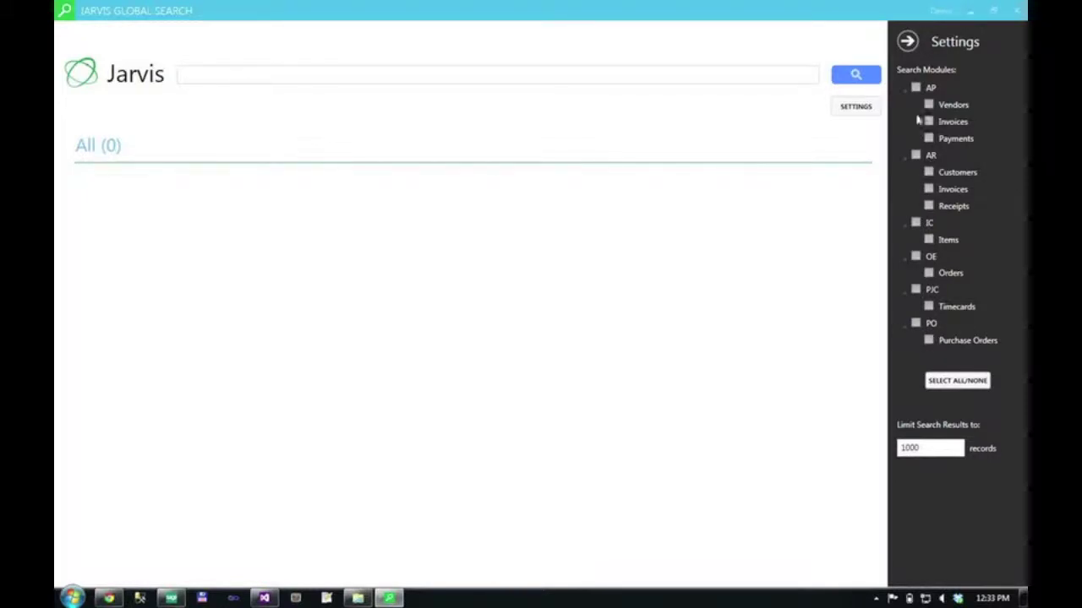
- Enable the AP, AR and OE modules and run a search for 'ronald'
left_click(915, 88)
left_click(915, 156)
left_click(916, 257)
type("ronald")
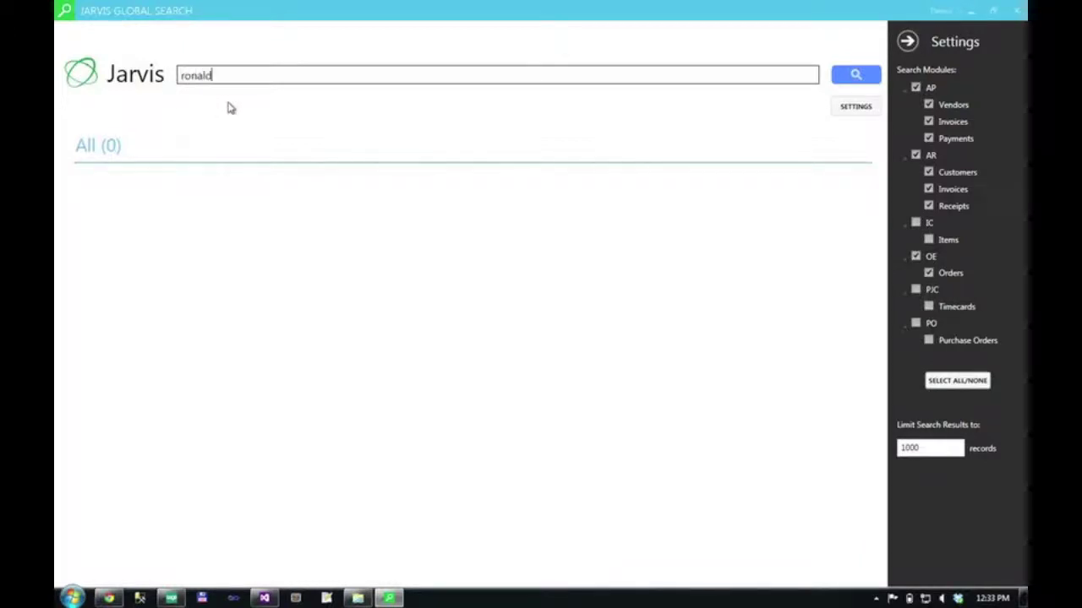
key("Return")
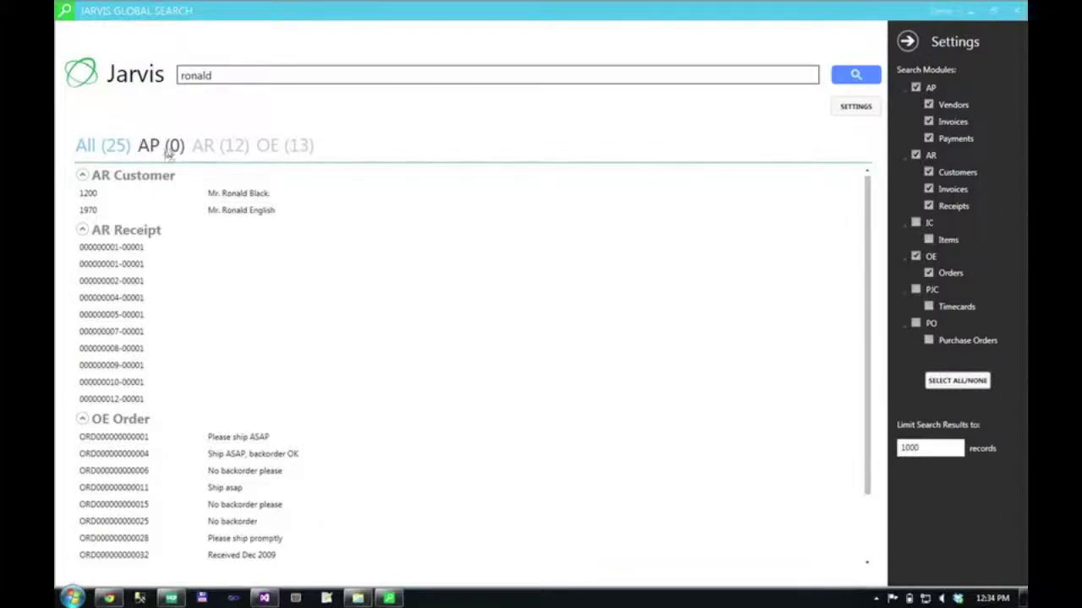
- Review the AR matches, selecting customer 1200, then switch to the OE order matches
left_click(203, 152)
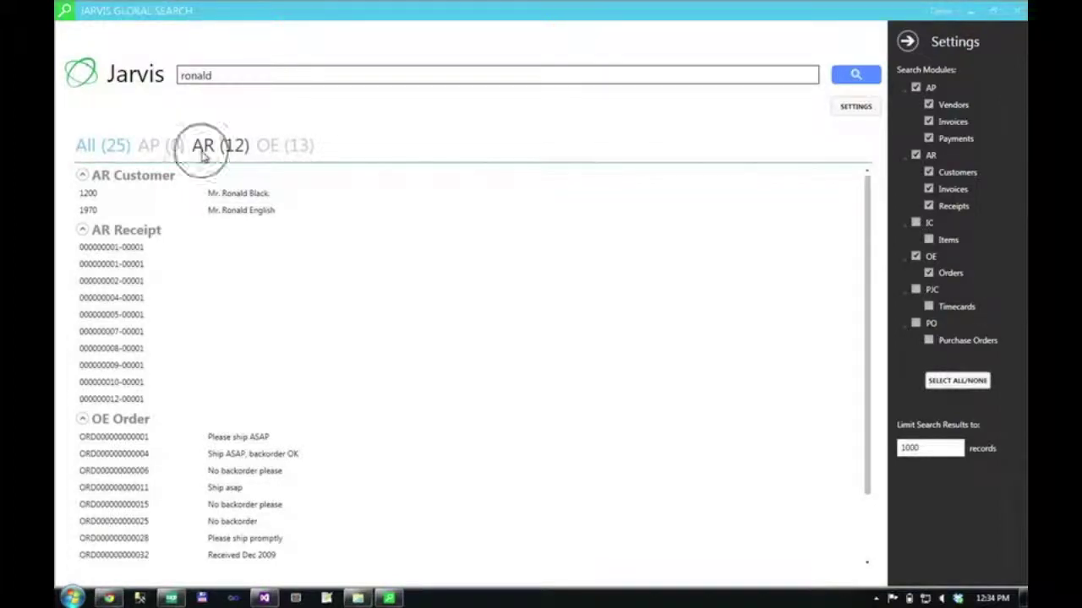
left_click(131, 193)
left_click(284, 146)
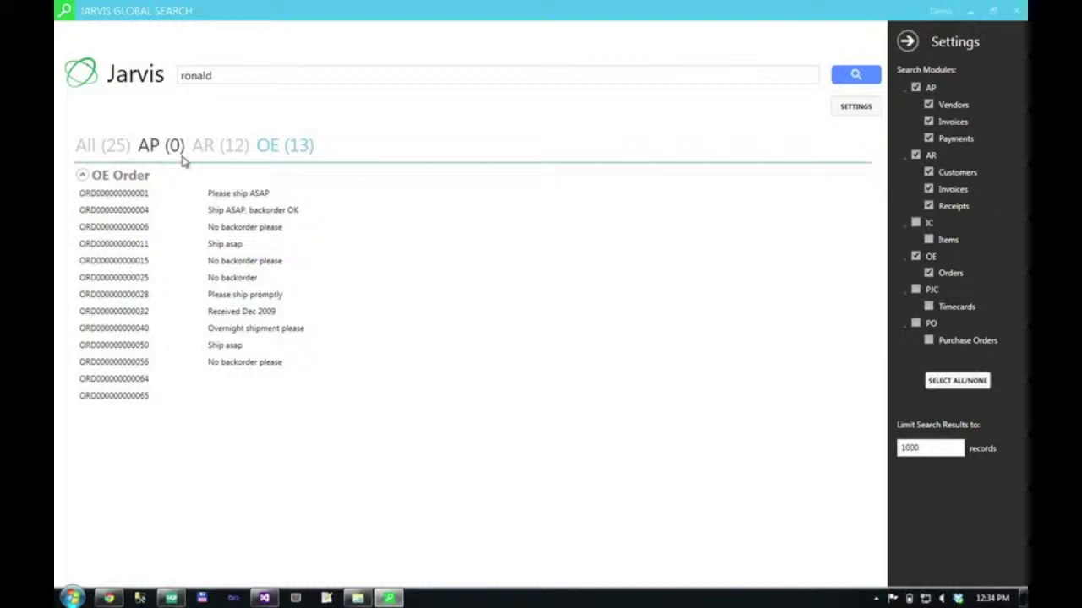
- Open order 0001 in O/E Order Entry, post it without printing, and close it
double_click(218, 195)
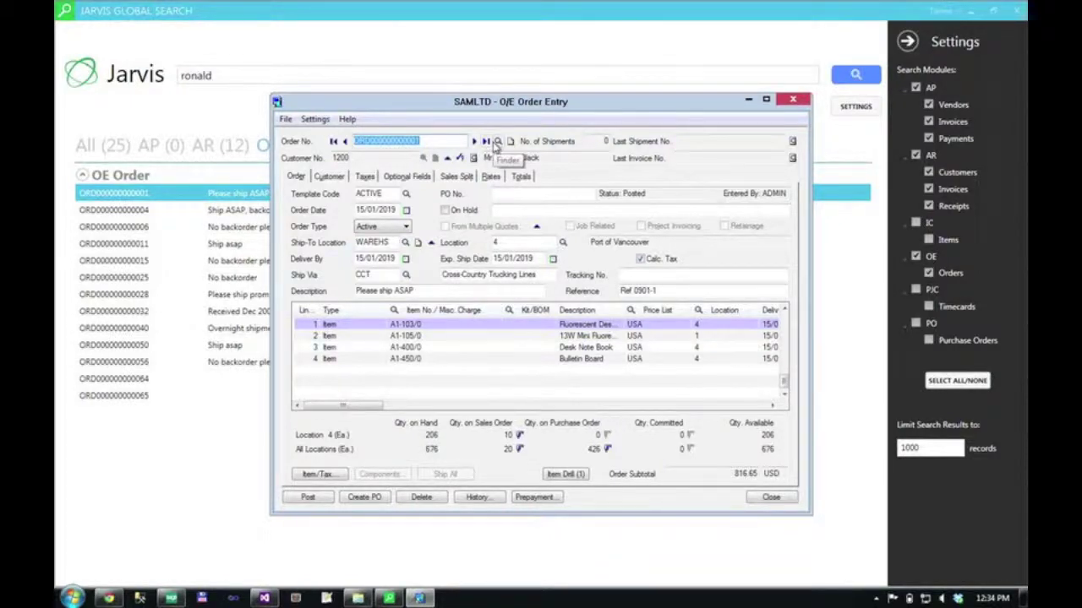
left_click(497, 144)
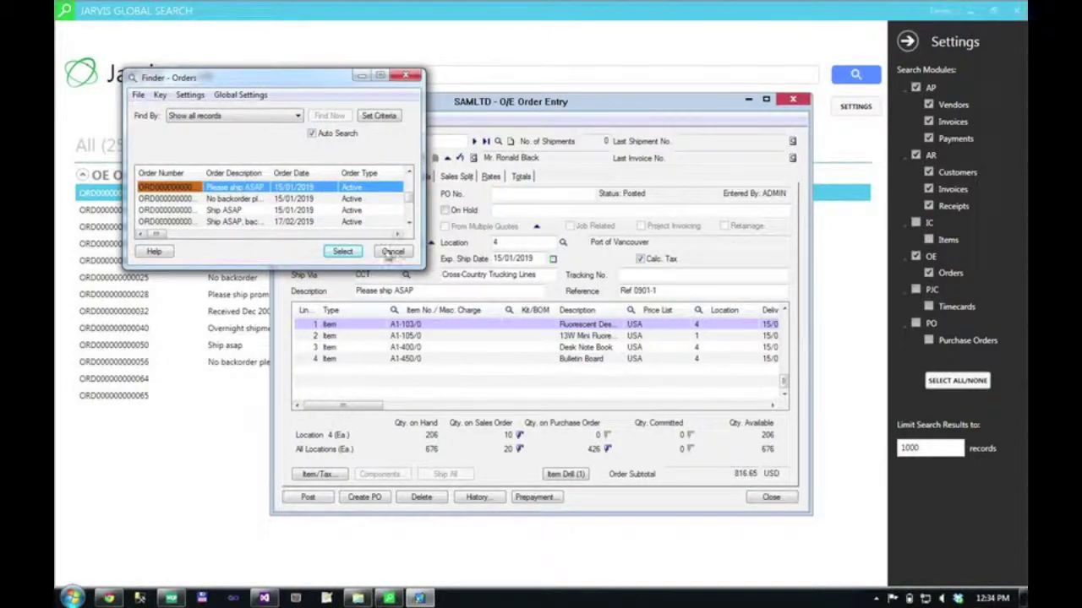
left_click(392, 251)
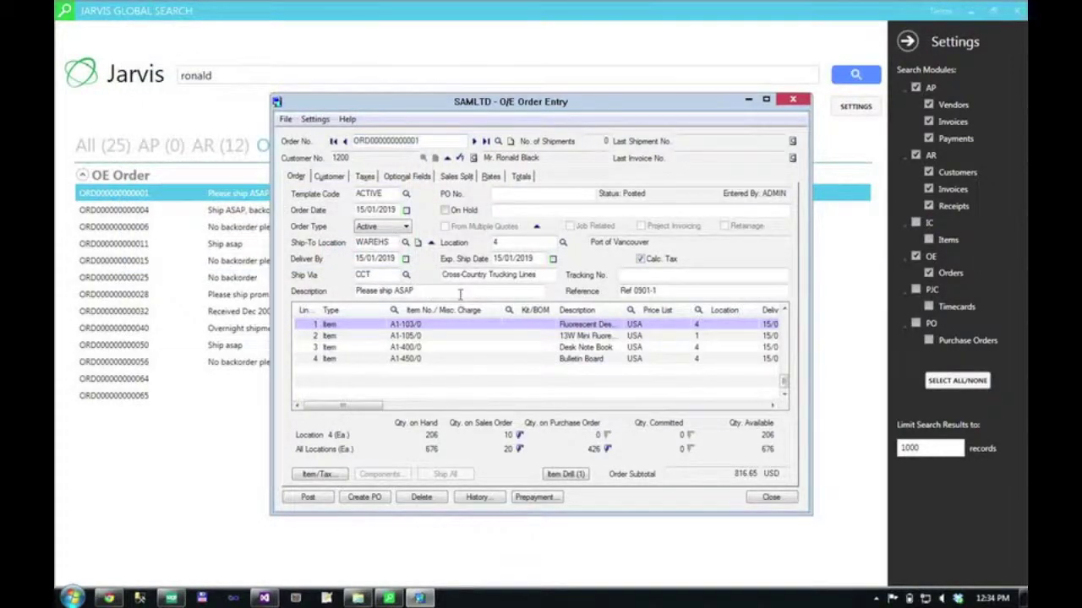
left_click(305, 498)
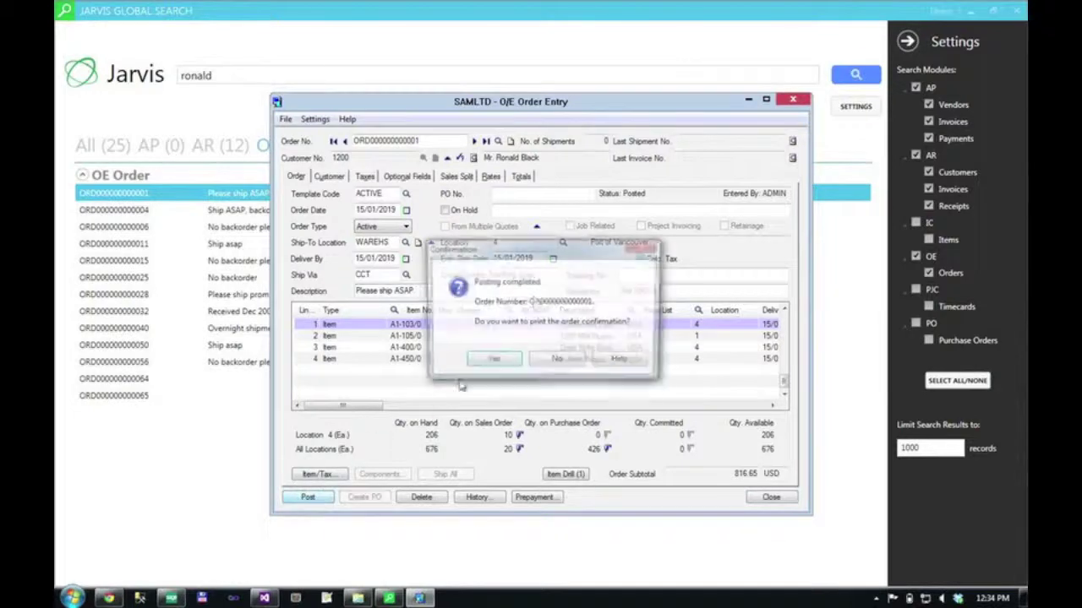
left_click(557, 362)
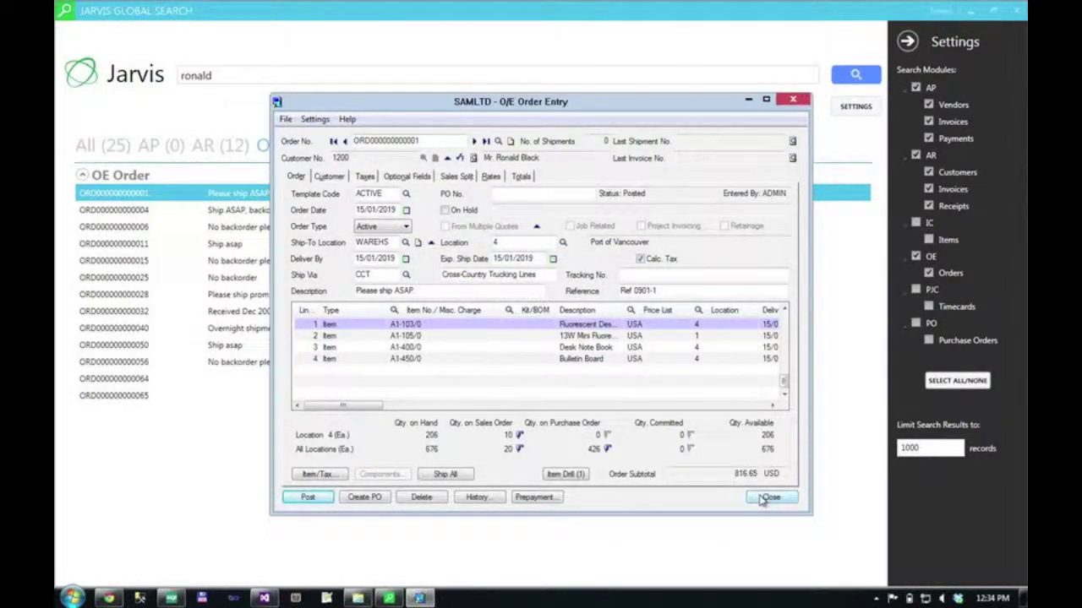
left_click(764, 500)
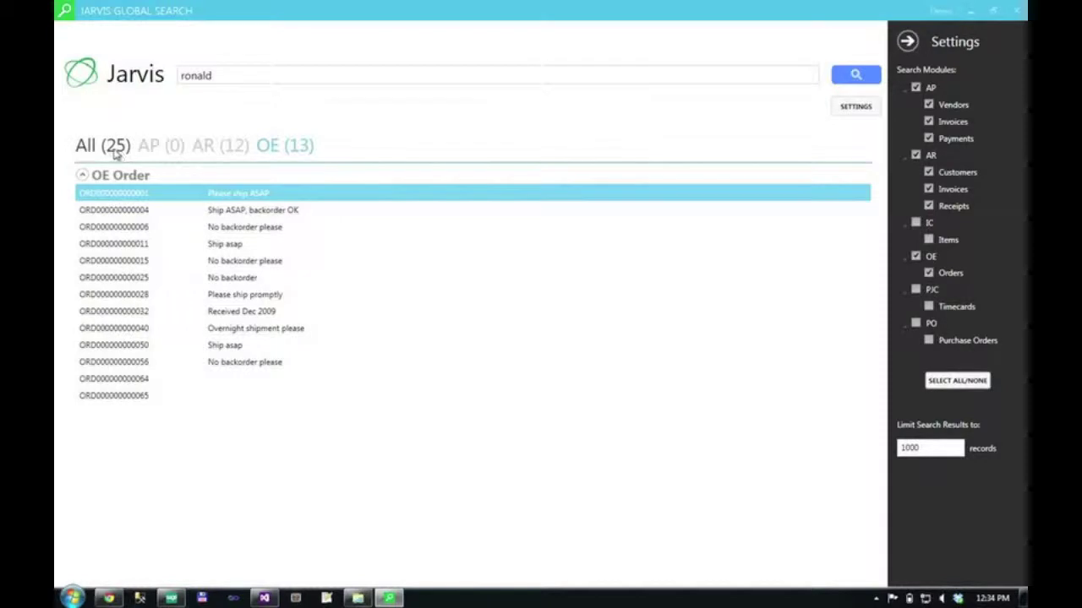
- Open customer 1200 from the AR results in Customer Inquiry and A/R Customers, then close both
left_click(200, 145)
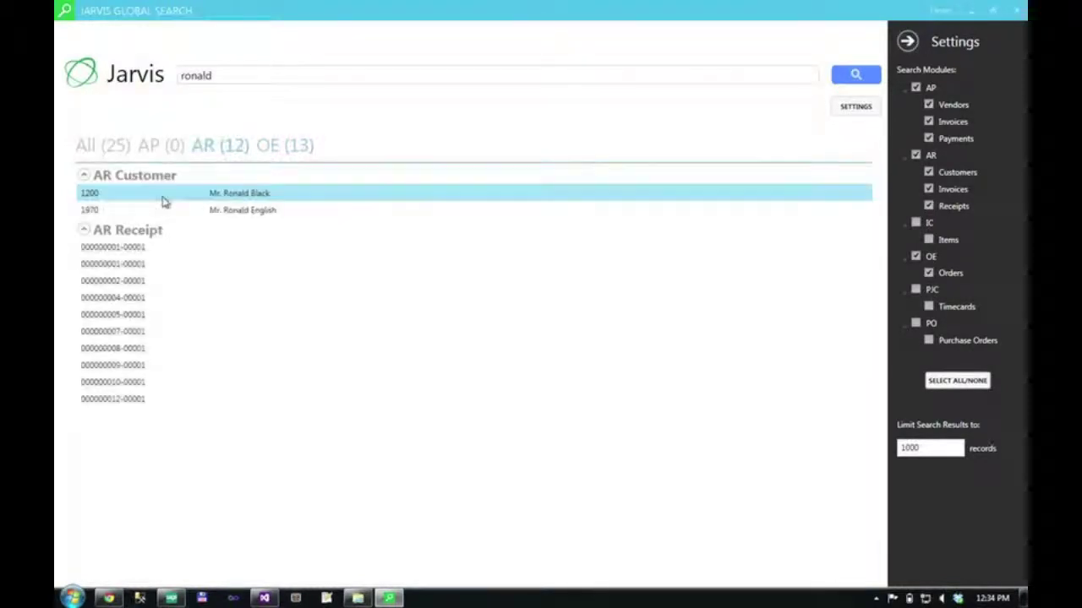
double_click(218, 195)
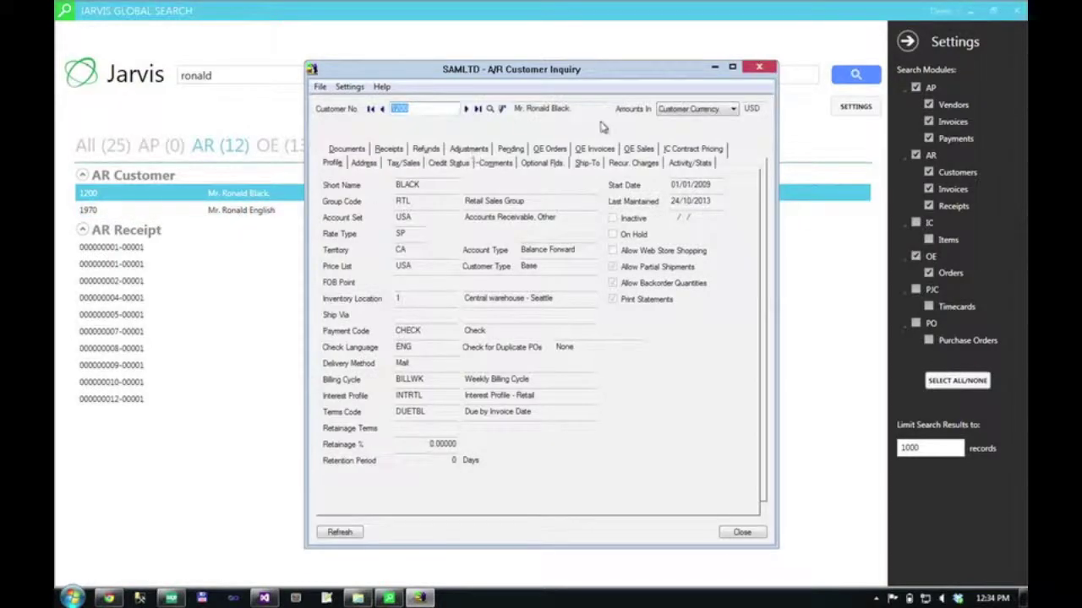
left_click(501, 111)
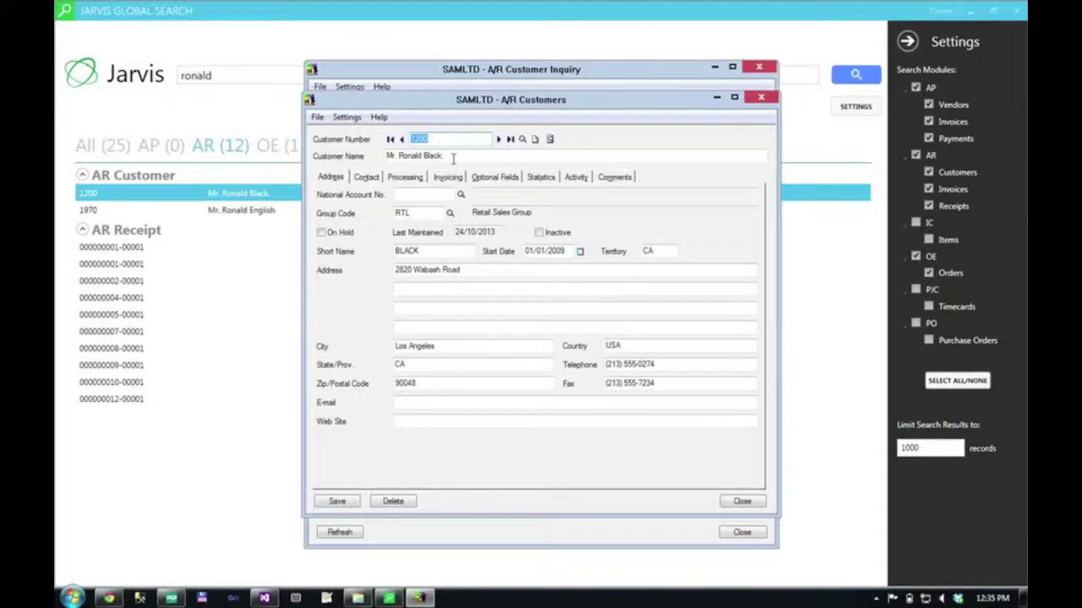
left_click(727, 502)
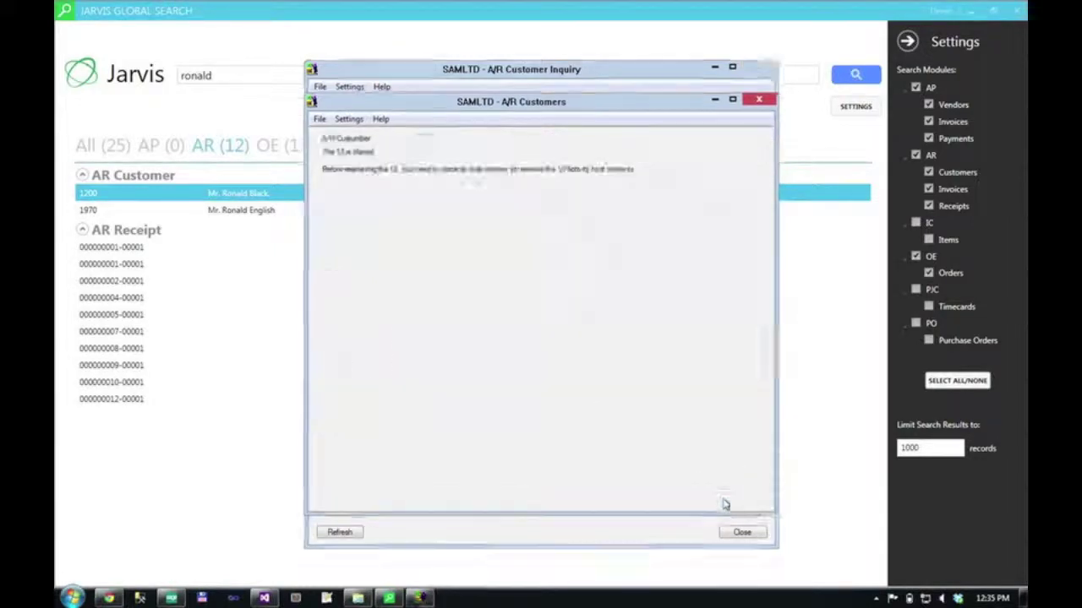
left_click(727, 534)
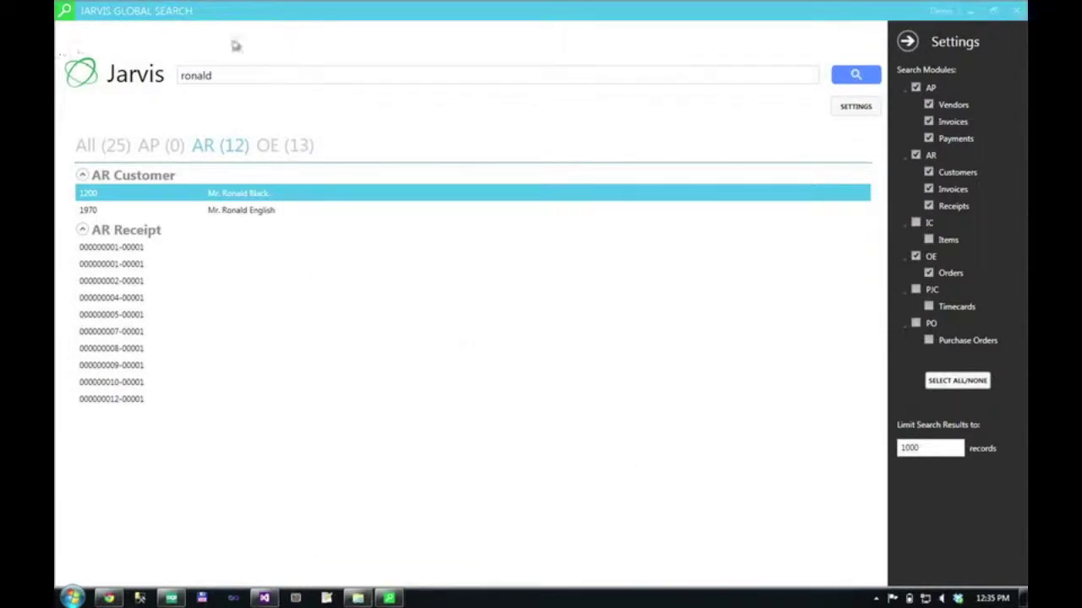
- Change the search text to '%008' and run the search
left_click(230, 74)
type("%00")
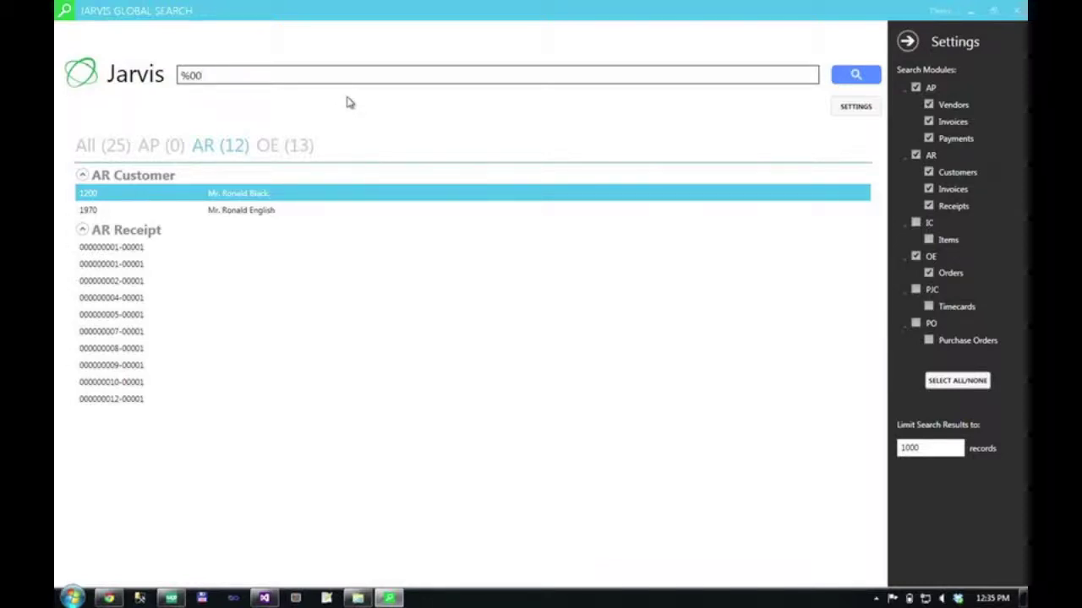
type("8")
key("Return")
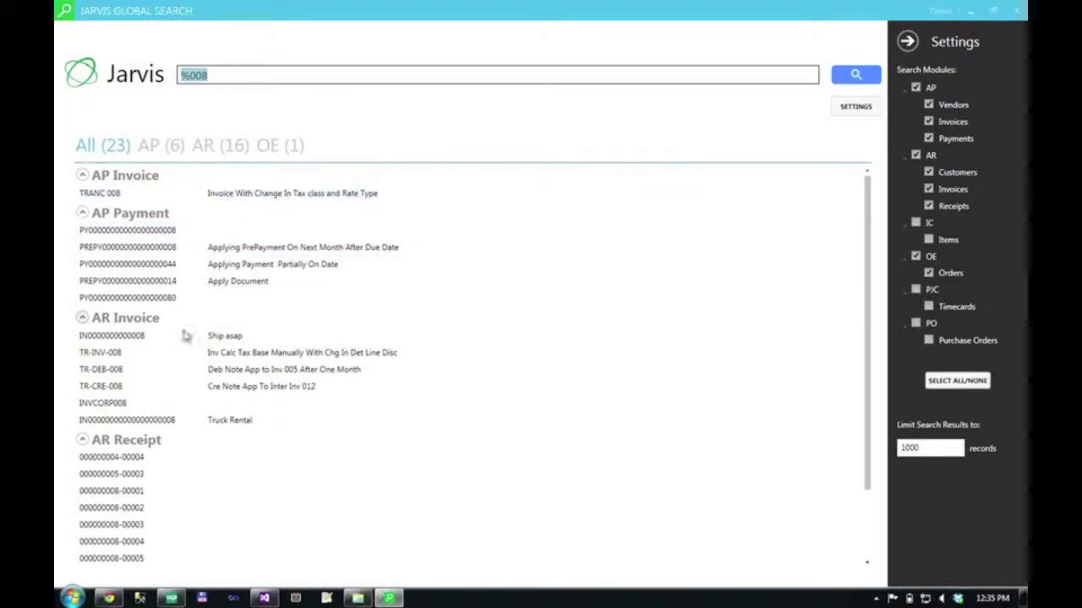
- View two AP payment matches, including Applying Payment Partially On Date, then close Jarvis
double_click(180, 238)
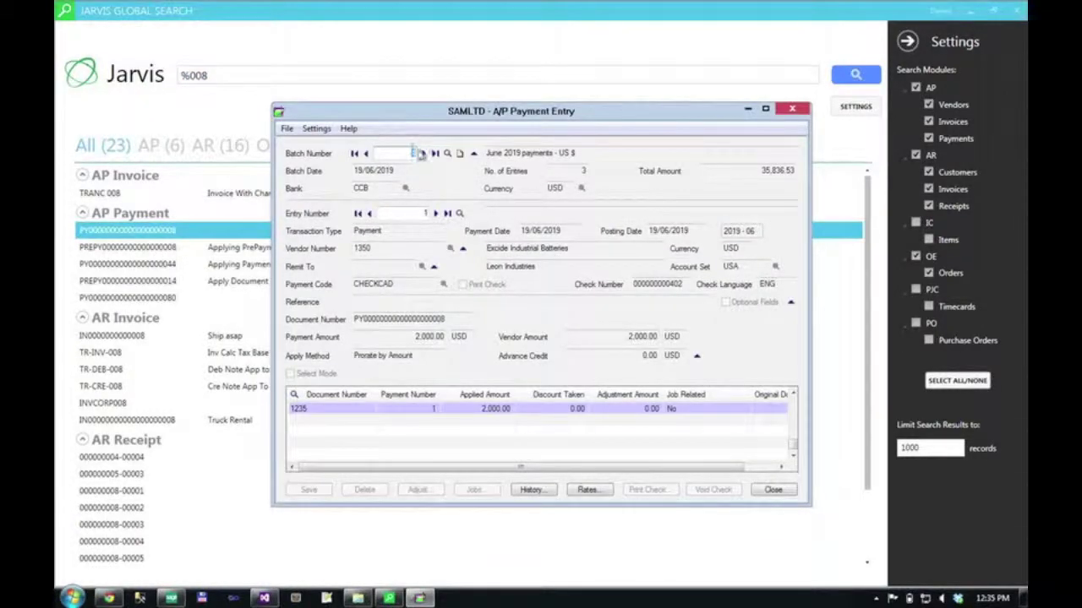
left_click(771, 490)
double_click(144, 265)
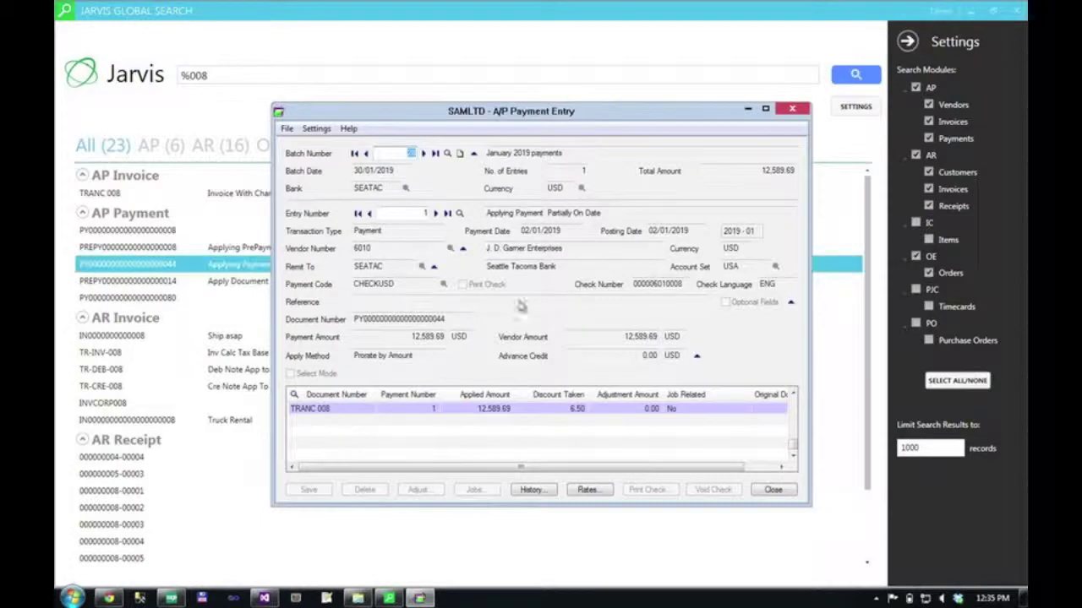
left_click(764, 490)
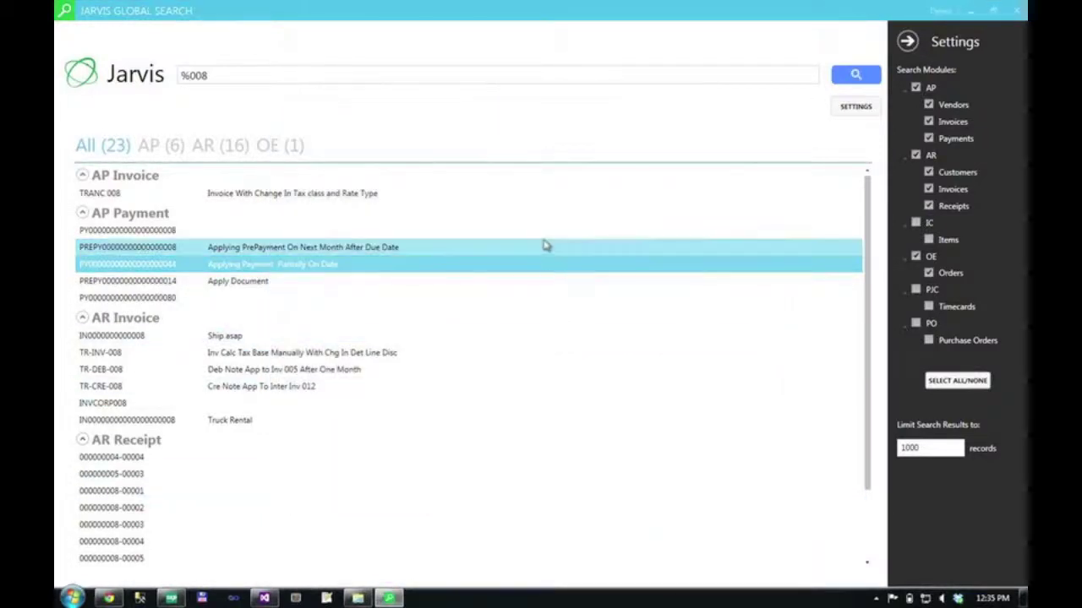
left_click(1016, 10)
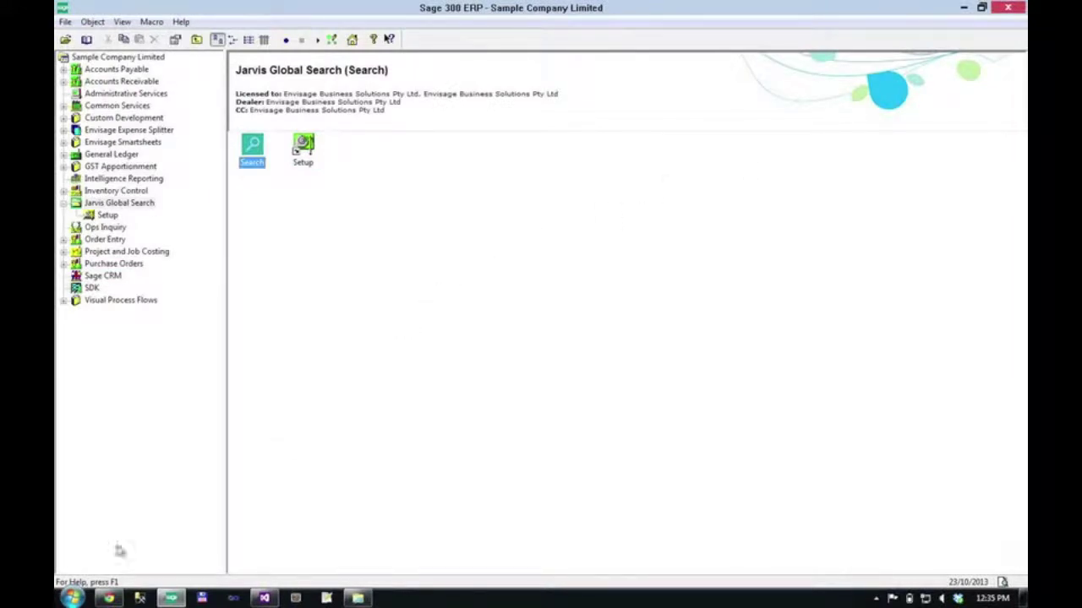
- Bring the Envisage Jarvis – Sage 300 ERP Global Search web page forward in Chrome
left_click(108, 598)
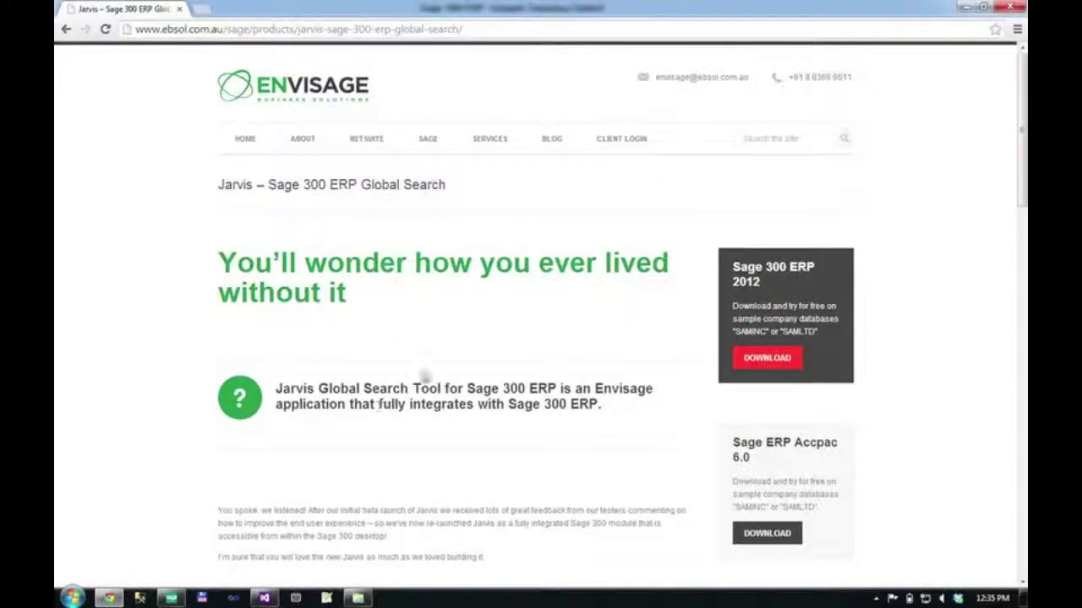